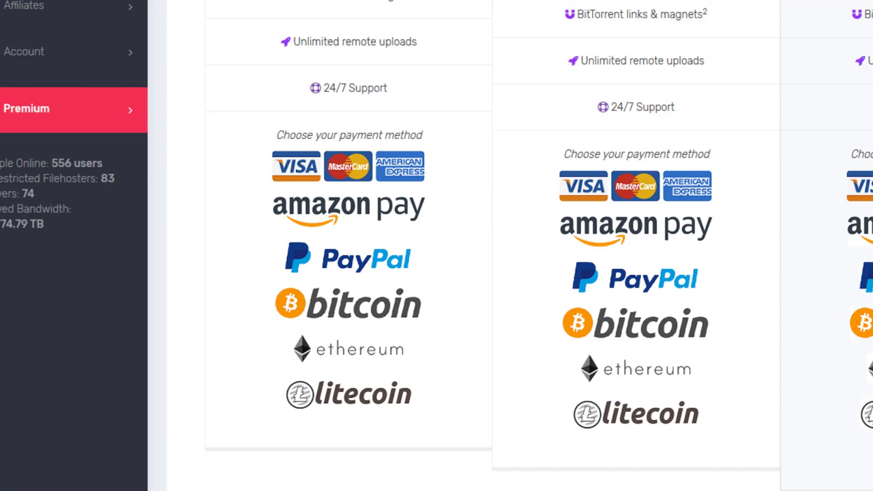
# Buy the €4.99 30-day voucher with Bitcoin, entering the e-mail address and accepting the terms.
pyautogui.click(371, 300)
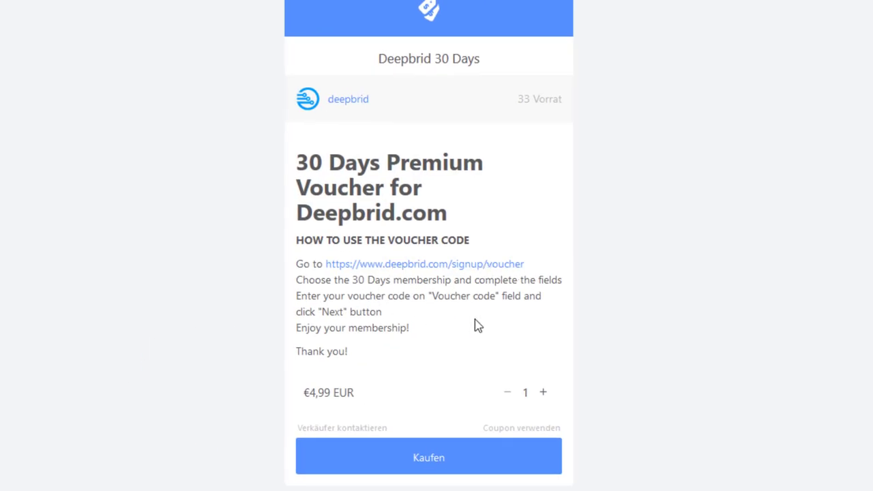
pyautogui.click(438, 468)
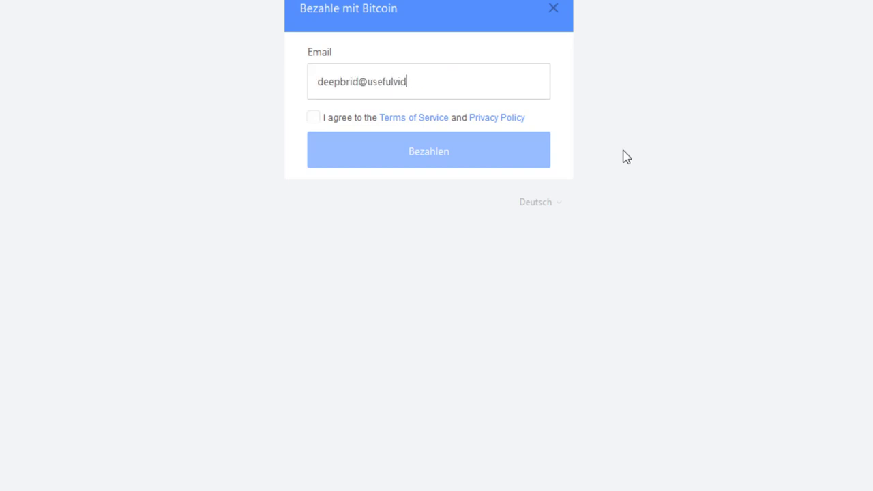
pyautogui.press('Tab')
pyautogui.press('space')
pyautogui.press('Tab')
pyautogui.press('Return')
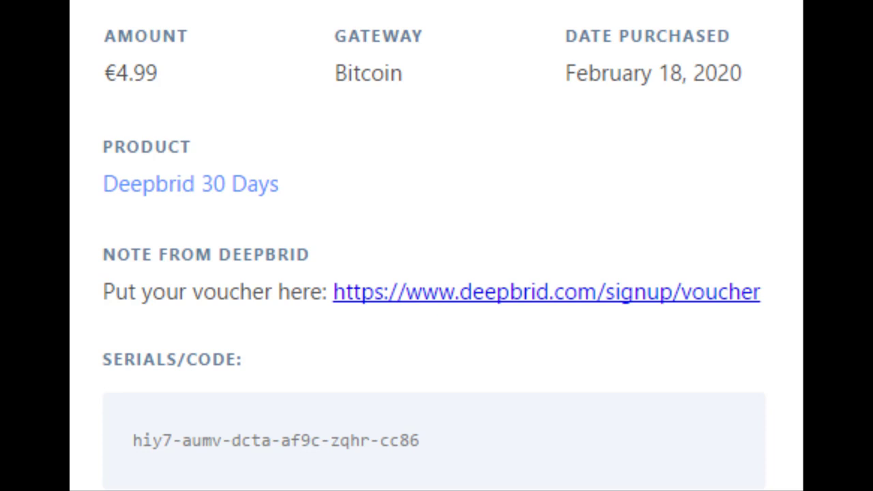
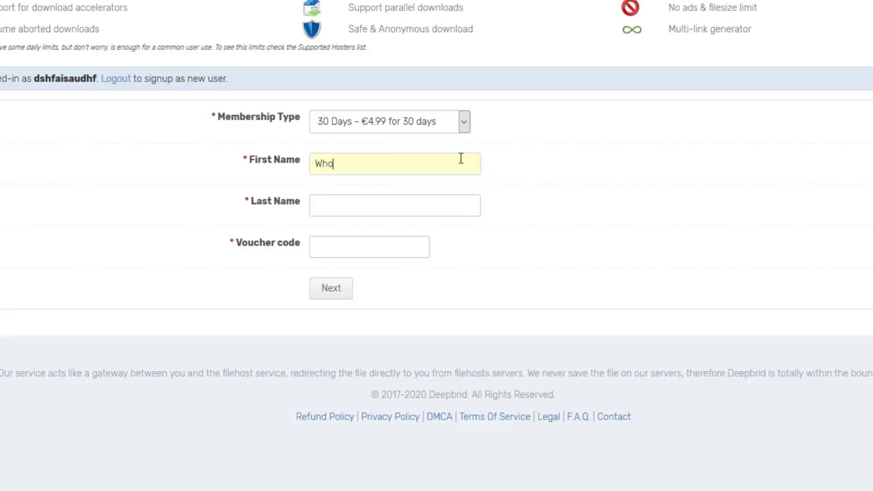
# Fill in a first and last name, paste the voucher code and submit the voucher signup.
pyautogui.press('Tab')
pyautogui.press('Tab')
pyautogui.click(351, 294)
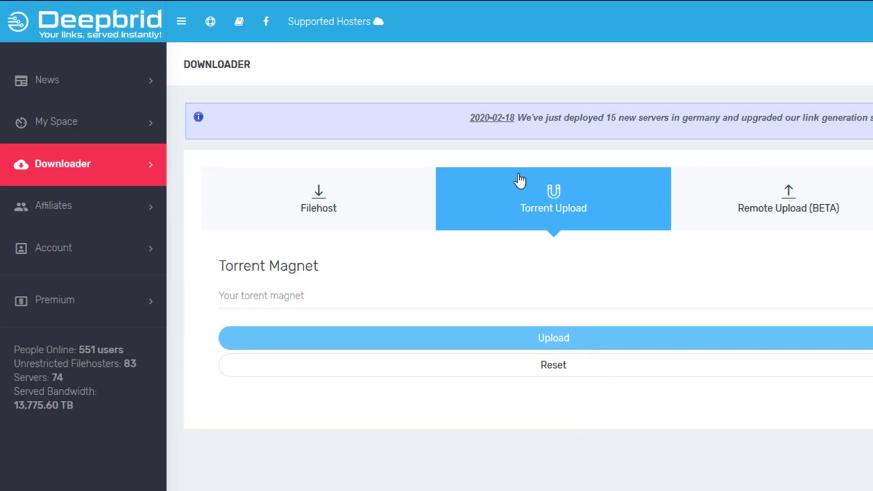
# Dismiss the Torrent Magnet field's paste menu twice without pasting, then show the Remote Upload (BETA) section.
pyautogui.click(301, 295)
pyautogui.rightClick(300, 294)
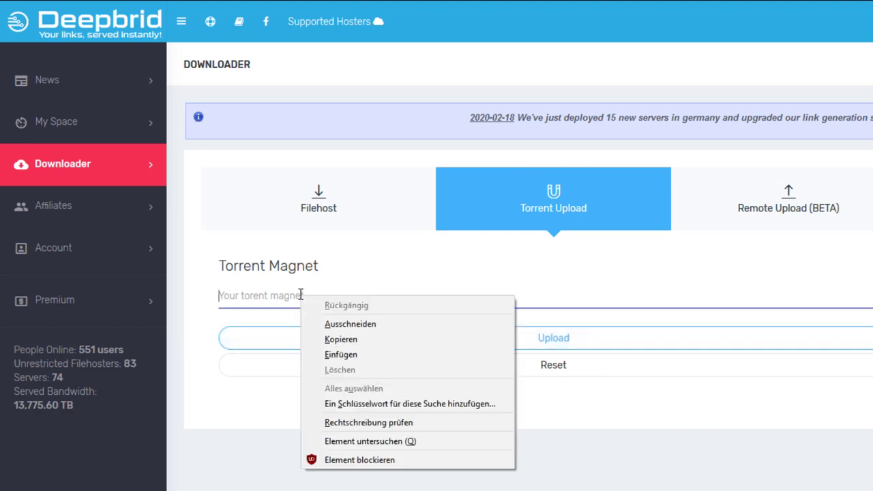
pyautogui.click(243, 294)
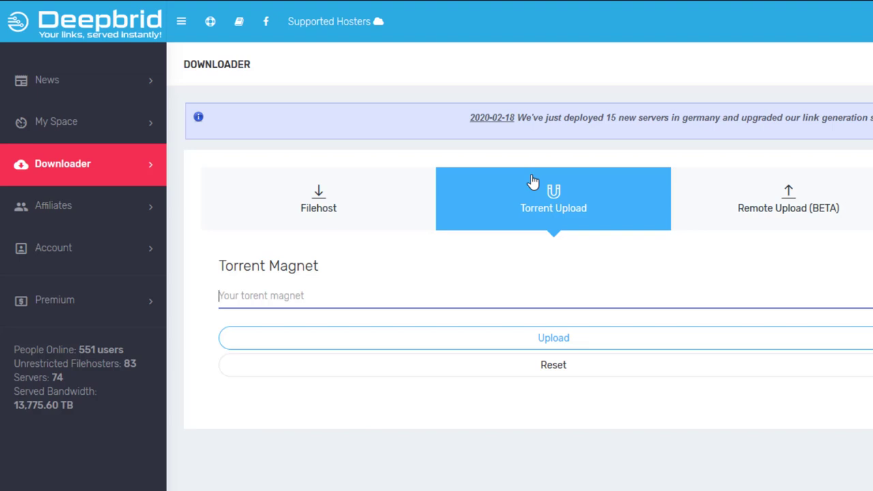
pyautogui.rightClick(466, 295)
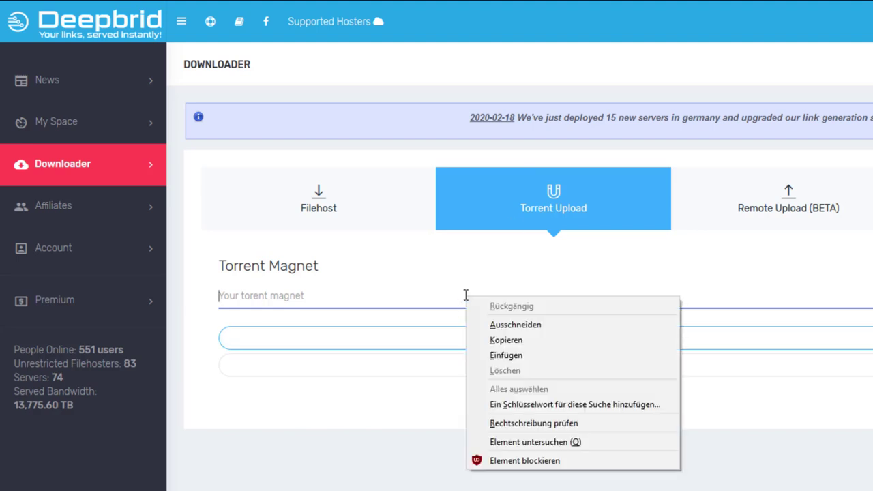
pyautogui.click(426, 303)
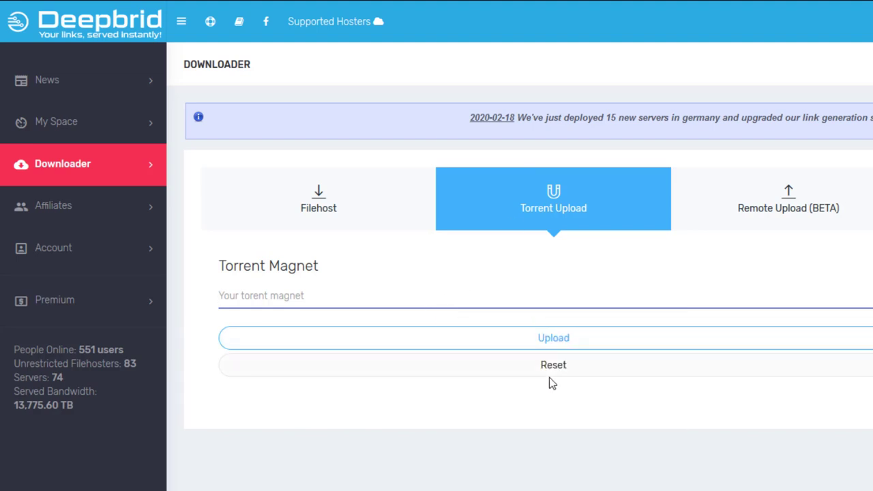
pyautogui.click(762, 232)
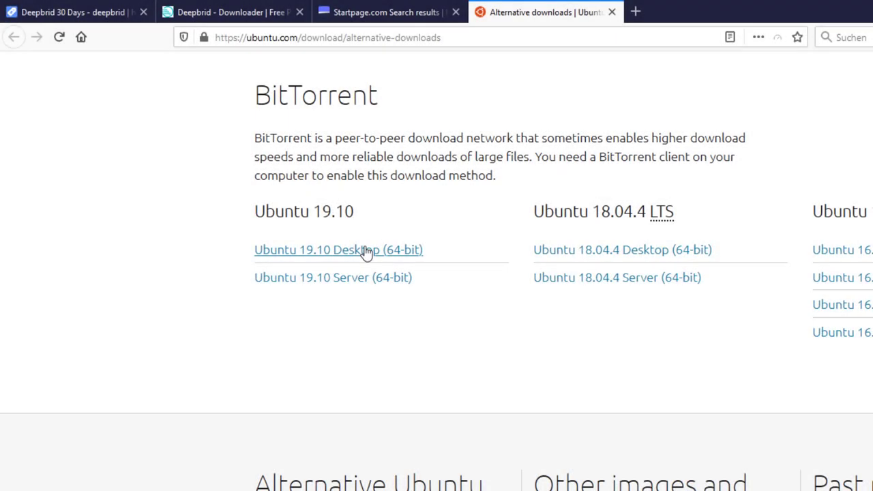
# Copy the Ubuntu 19.10 Desktop torrent link and submit it in the Torrent Magnet field.
pyautogui.rightClick(366, 252)
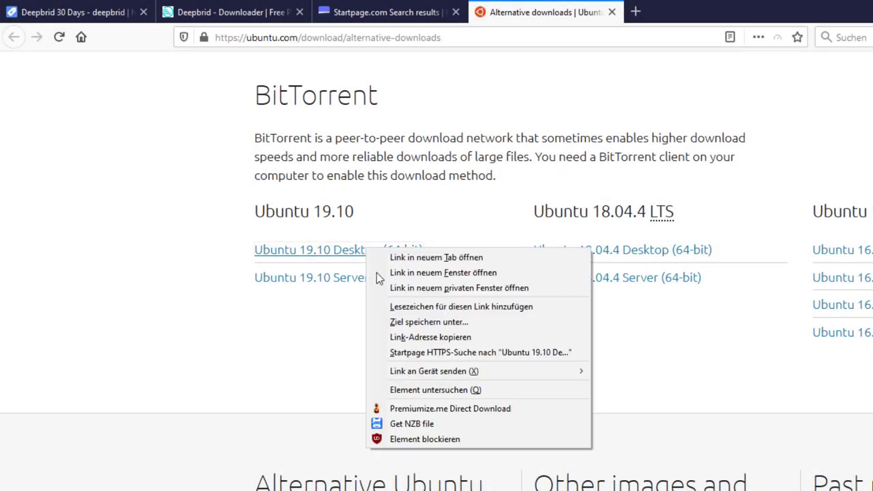
pyautogui.click(406, 337)
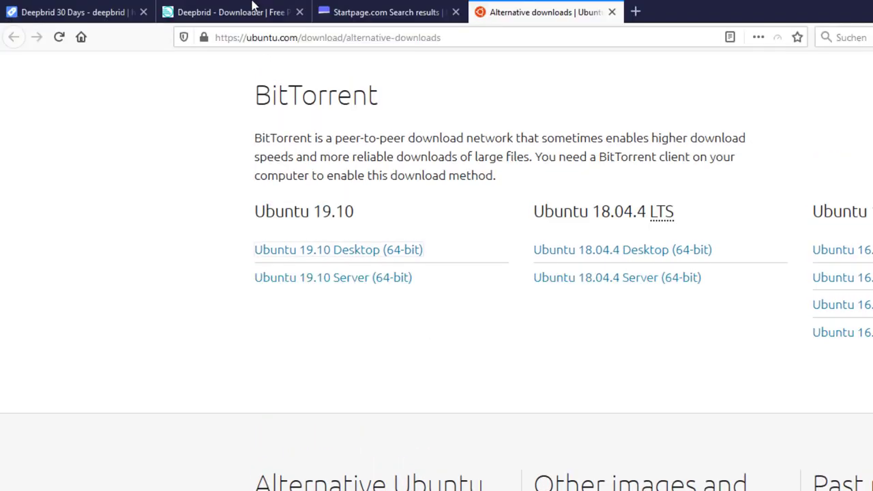
pyautogui.click(234, 11)
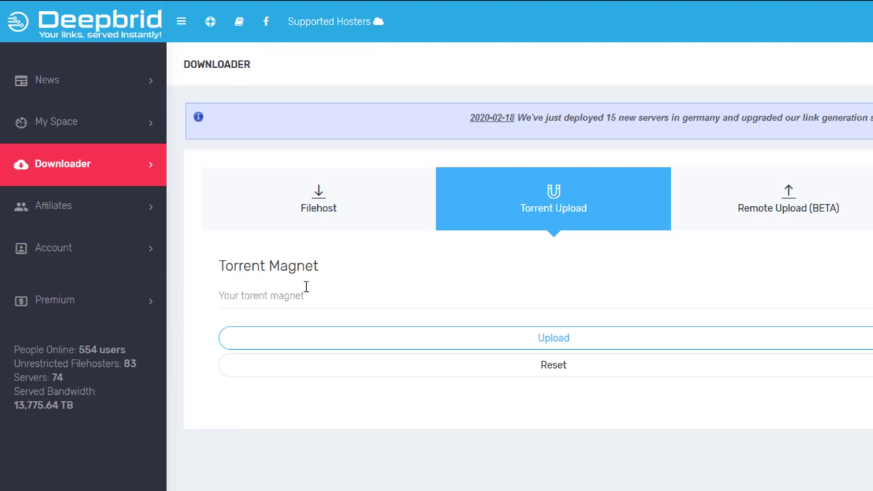
pyautogui.click(306, 287)
pyautogui.write('http://releases.ubuntu.com/19.10/ubuntu-19.10-desktop-amd64.iso.torrent')
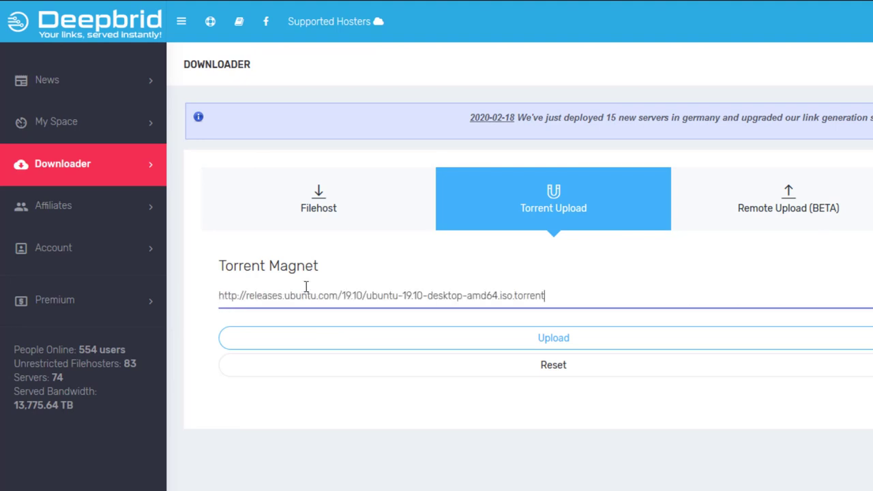
pyautogui.click(616, 339)
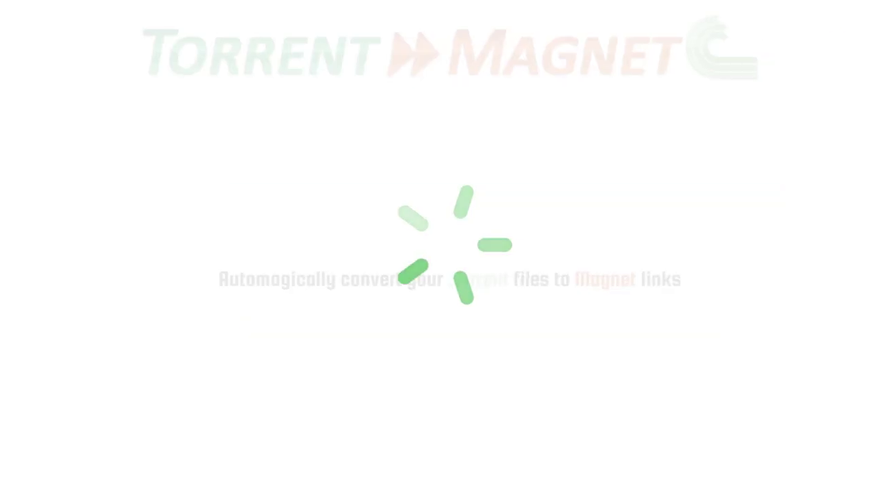
# Replace the rejected torrent URL with the converted magnet link and upload it again.
pyautogui.rightClick(206, 171)
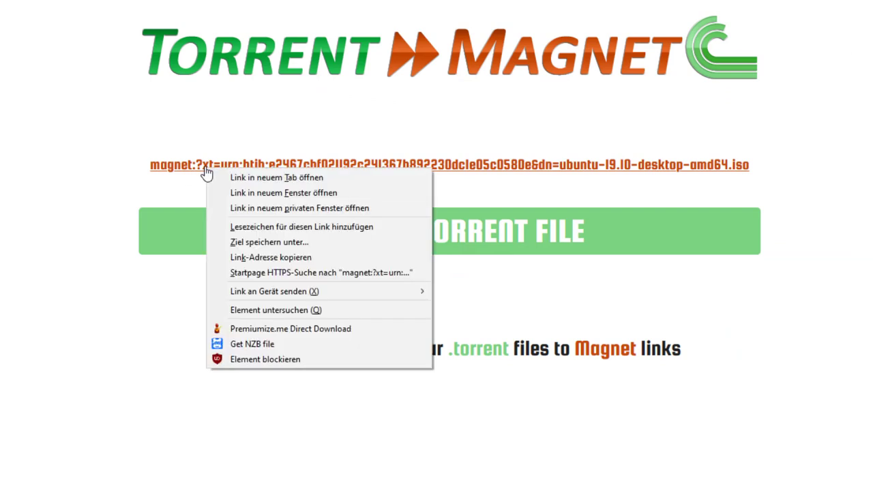
pyautogui.click(322, 255)
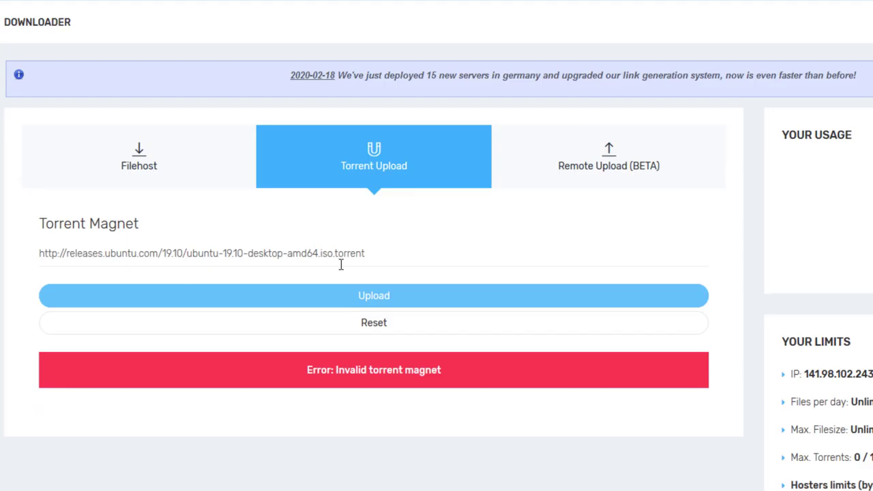
pyautogui.tripleClick(341, 264)
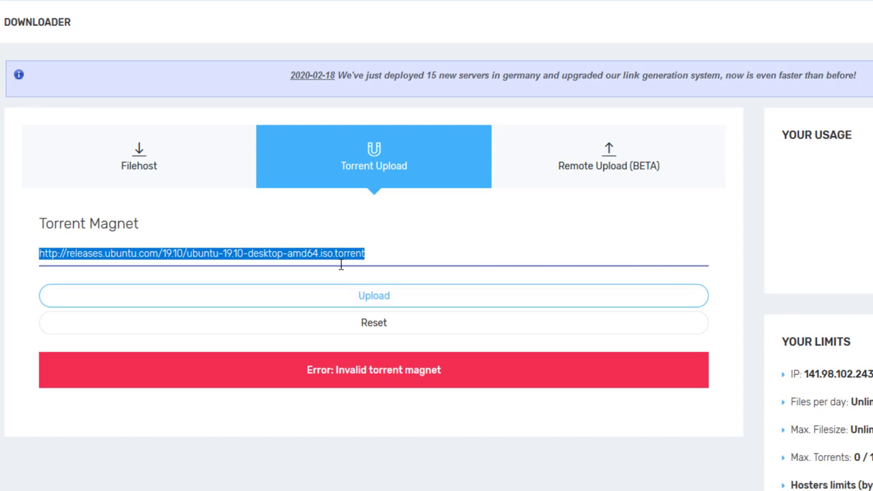
pyautogui.write('magnet:?xt=urn:btih:e2467cbf021192c241367b892230dc1e05c0580e&dn=ubuntu-19.10-desktop-amd64.iso')
pyautogui.click(331, 298)
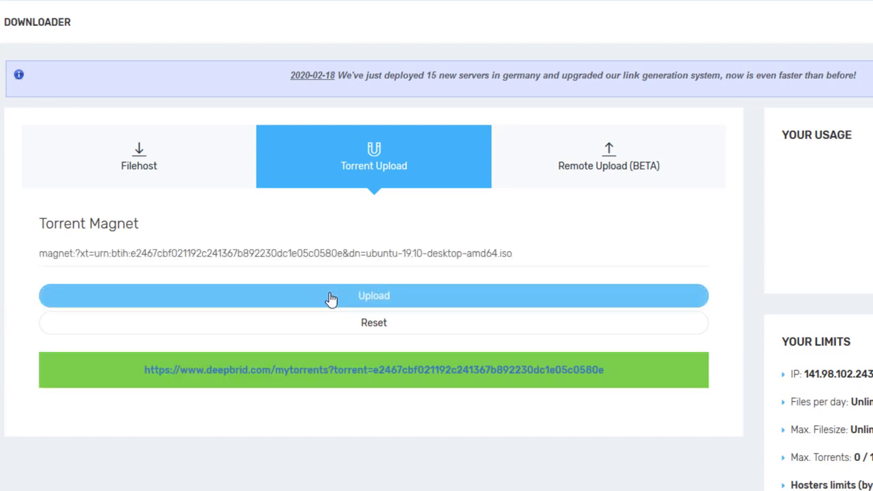
pyautogui.click(319, 374)
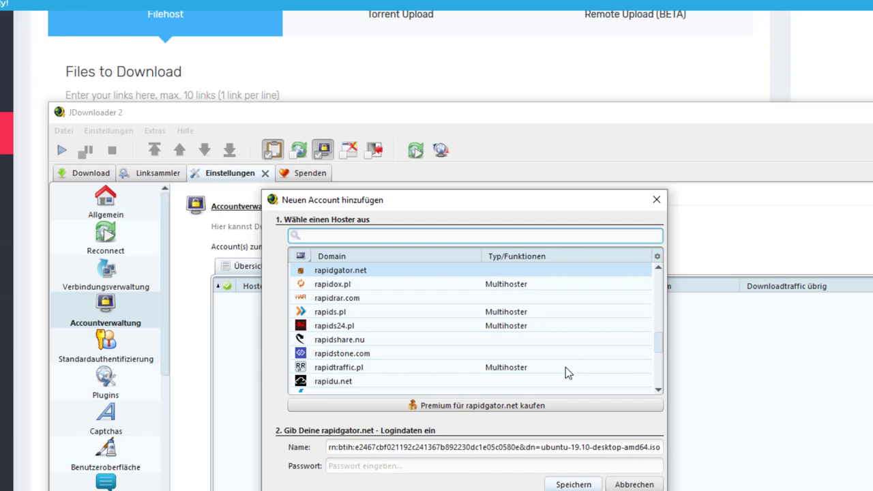
# Search 'dee', pick deepbrid.com as the hoster and save the account's login details.
pyautogui.write('dee')
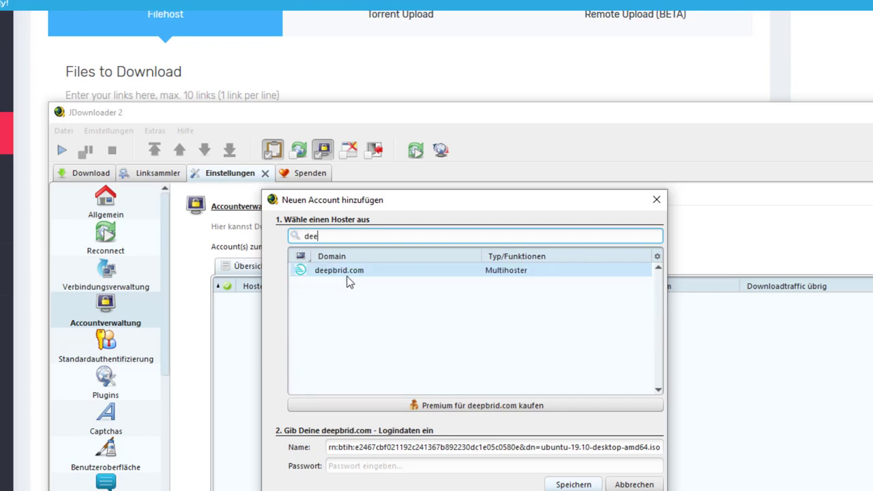
pyautogui.click(347, 273)
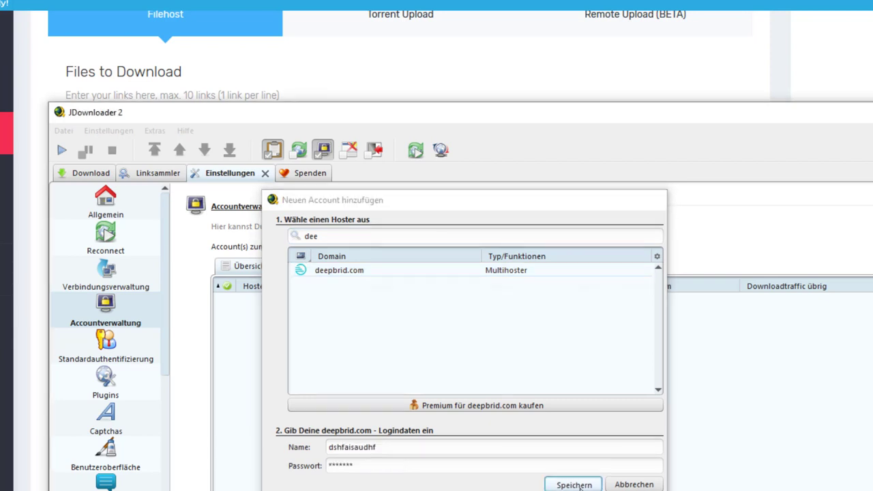
pyautogui.click(573, 484)
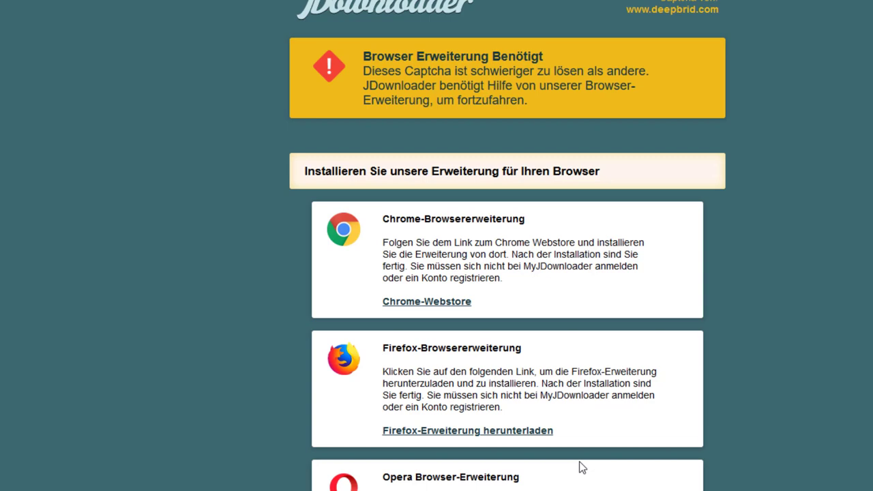
# Install the MyJDownloader Firefox extension, continuing the installation and granting its permissions.
pyautogui.click(444, 431)
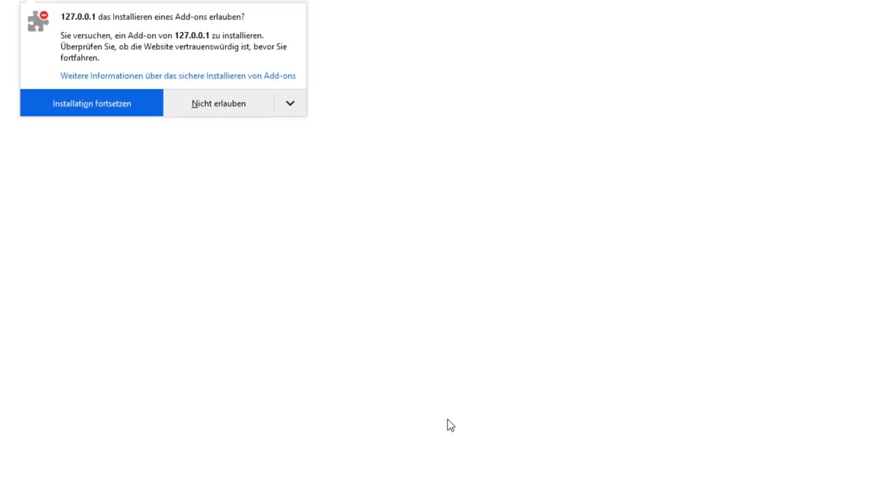
pyautogui.click(119, 115)
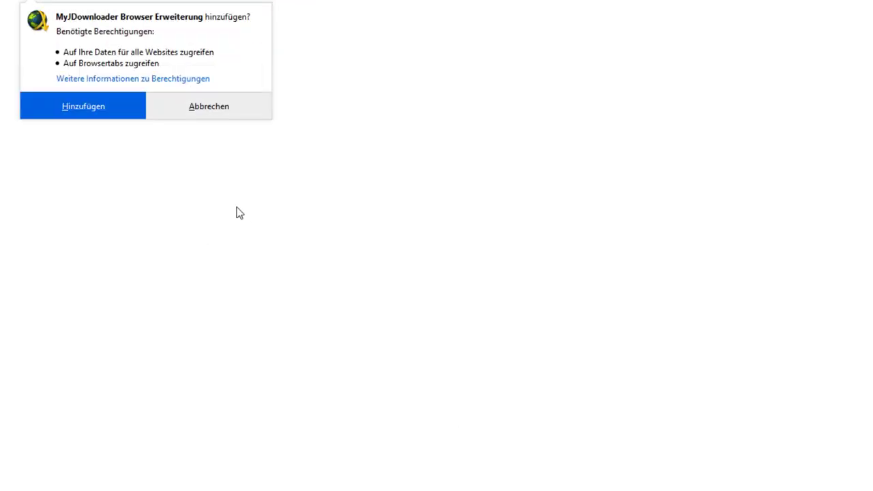
pyautogui.click(93, 116)
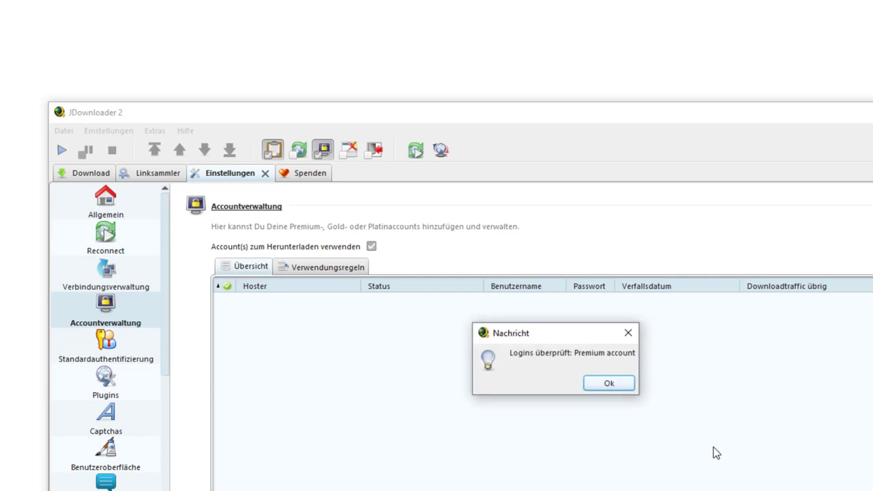
# Acknowledge the 'Logins überprüft: Premium account' message with Ok.
pyautogui.click(607, 381)
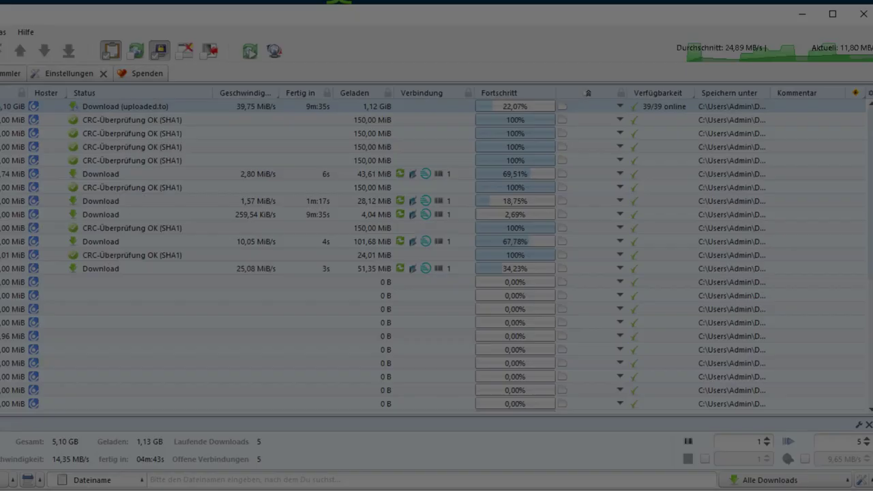
# Raise the simultaneous downloads limit to 10 with the bottom-bar spinner.
pyautogui.click(867, 439)
pyautogui.click(867, 439)
pyautogui.click(867, 439)
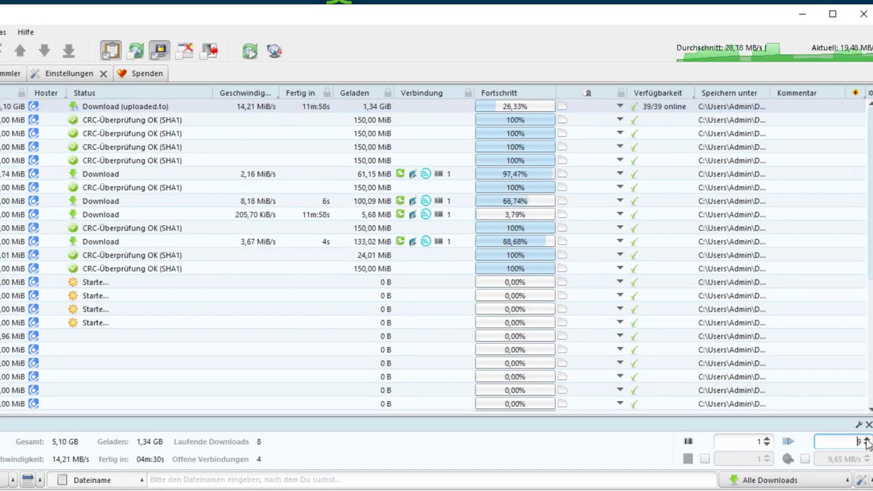
pyautogui.click(867, 439)
pyautogui.click(867, 439)
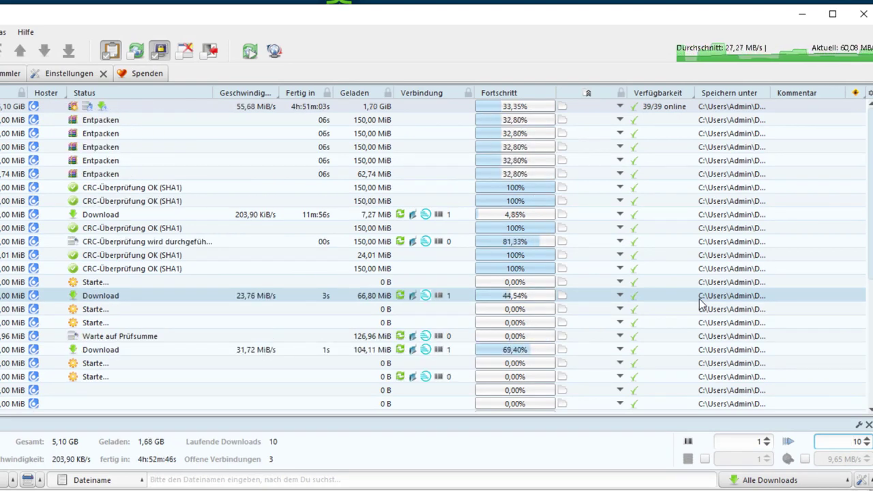
pyautogui.scroll(-6, 556, 244)
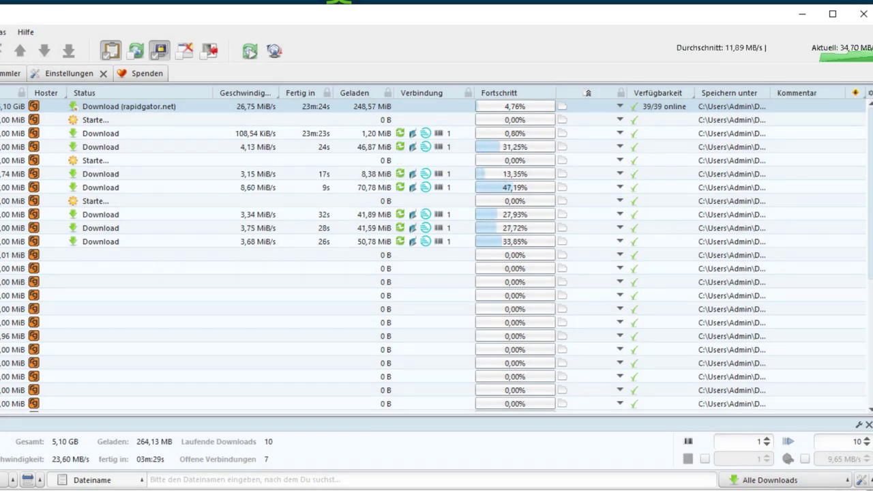
# Select the CRC-failed download rows and apply Reset so they restart from scratch.
pyautogui.click(95, 189)
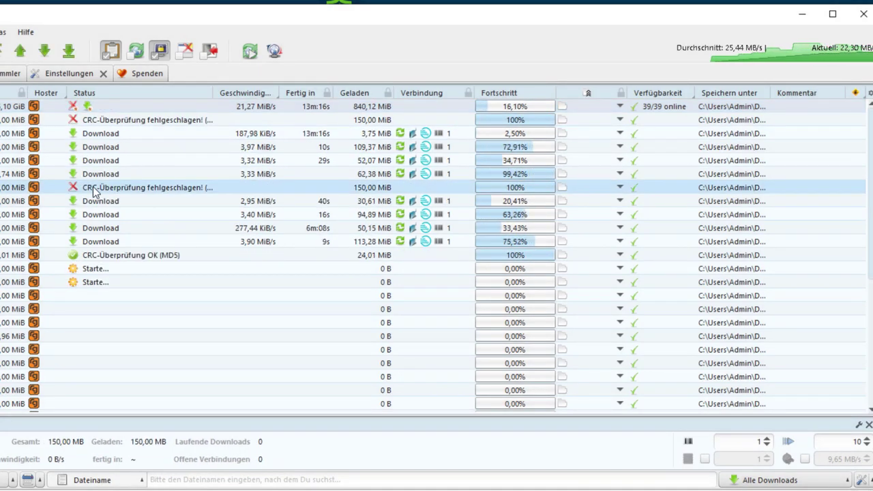
pyautogui.rightClick(185, 189)
pyautogui.moveTo(351, 356)
pyautogui.click(416, 374)
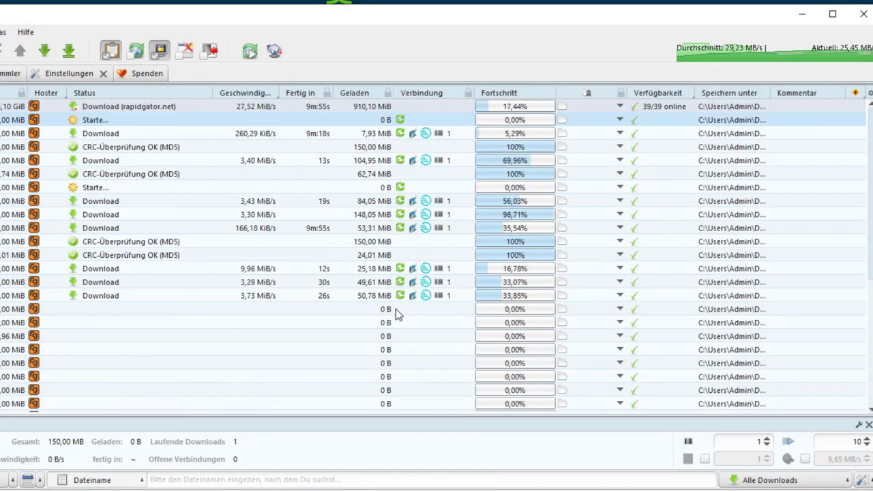
pyautogui.click(171, 268)
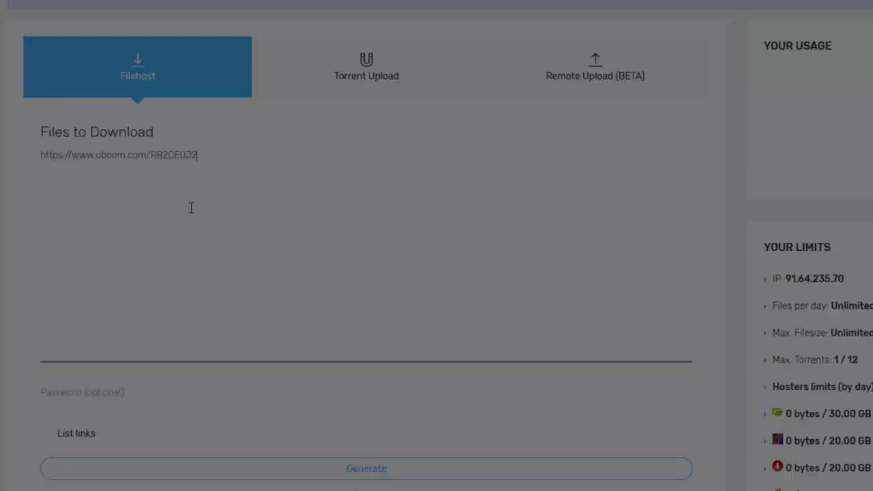
# Request a link for the oboom file and scroll through the 'Filehoster not supported' result.
pyautogui.scroll(-3, 253, 273)
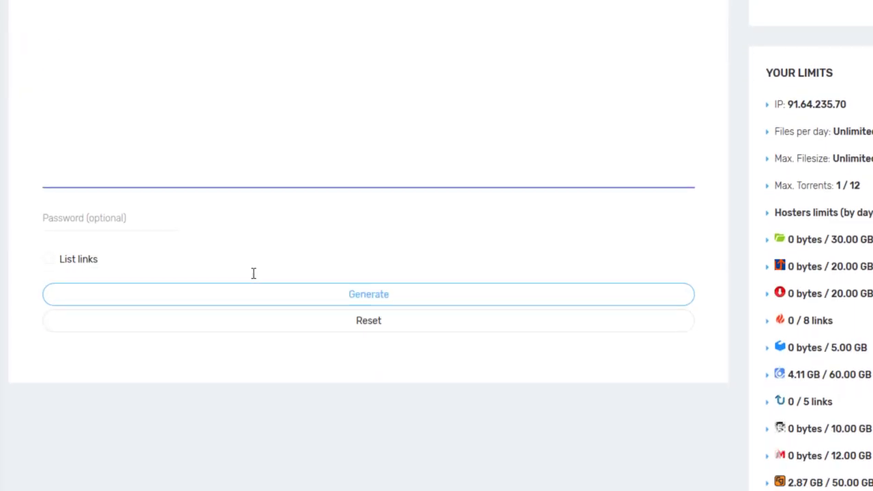
pyautogui.scroll(-1, 253, 273)
pyautogui.click(351, 231)
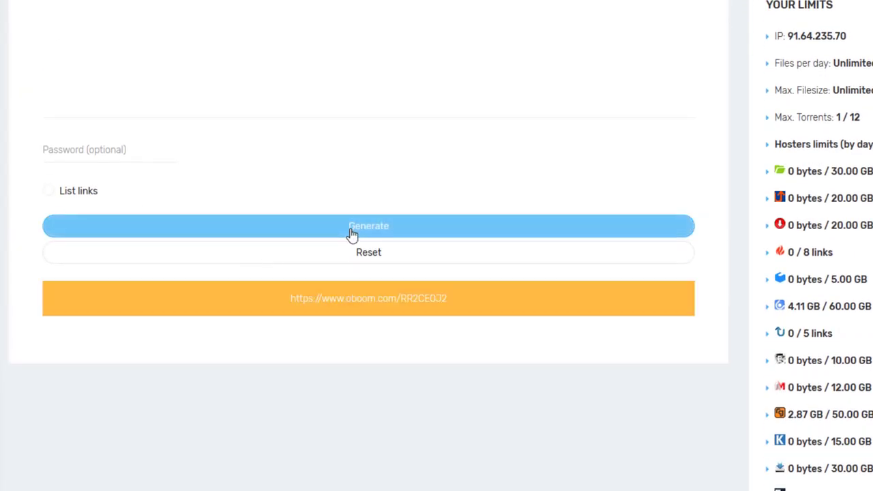
pyautogui.scroll(2, 364, 157)
pyautogui.scroll(-1, 365, 157)
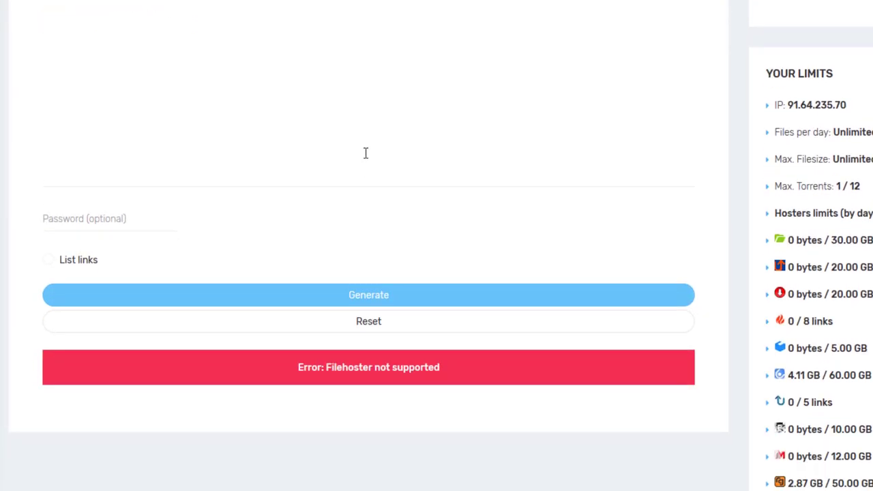
pyautogui.scroll(1, 365, 153)
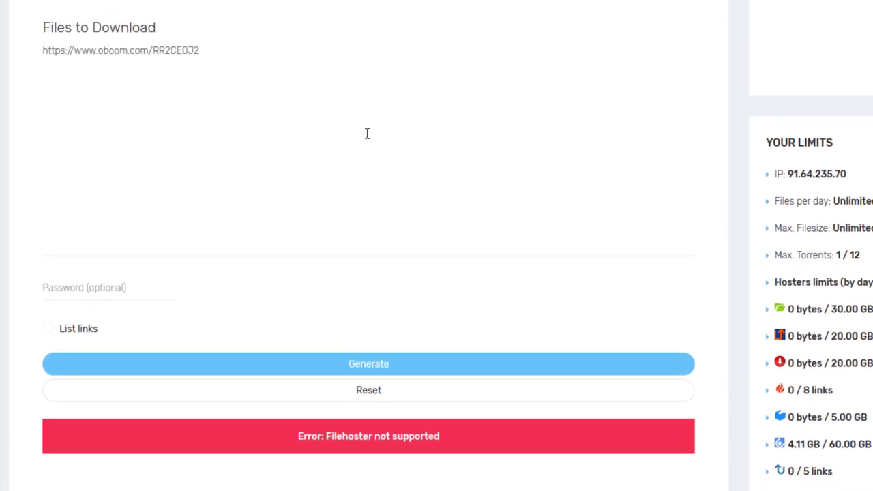
pyautogui.scroll(1, 366, 129)
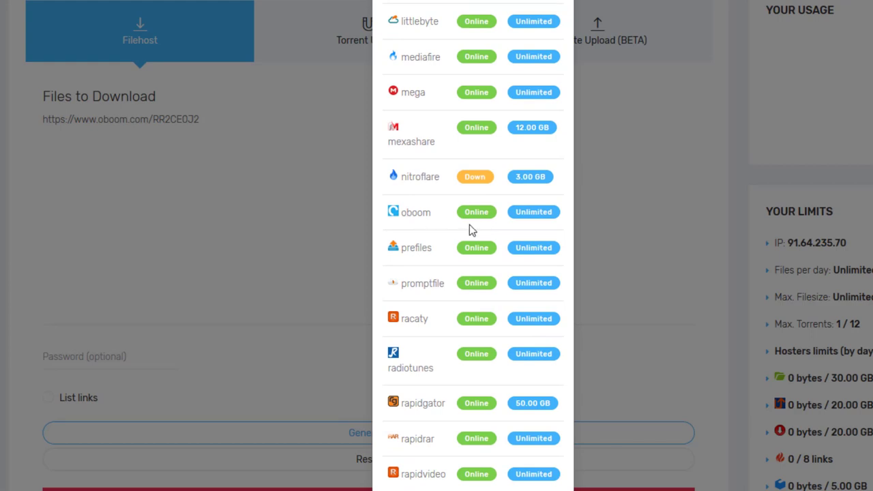
pyautogui.scroll(-1, 321, 241)
# Dismiss the hoster status list and scroll down the FAQ to the VPN-for-premium answer.
pyautogui.click(320, 241)
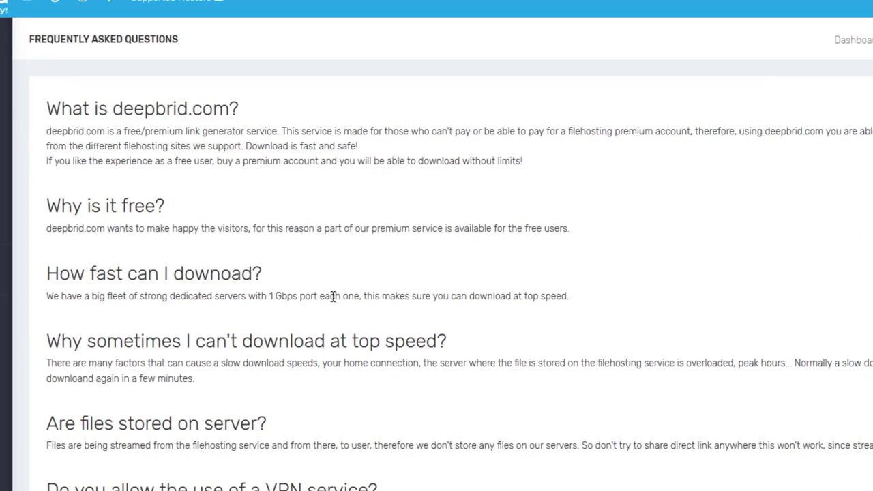
pyautogui.scroll(-1, 333, 297)
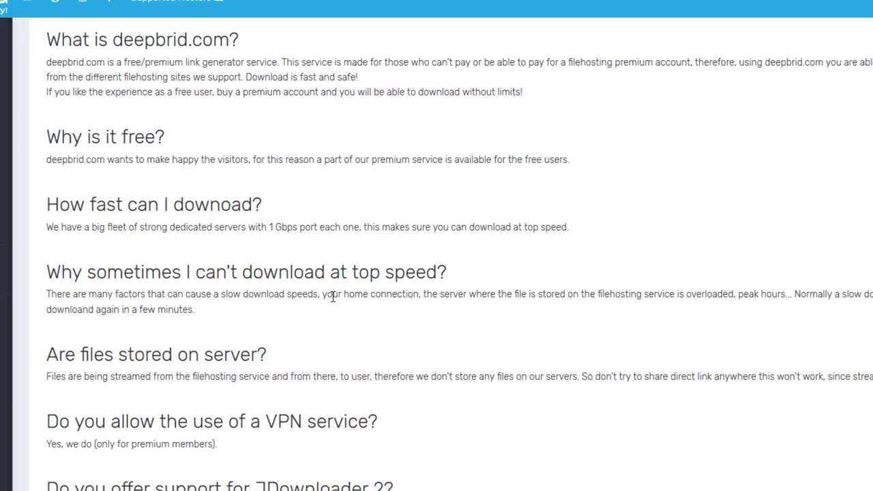
pyautogui.scroll(-2, 333, 296)
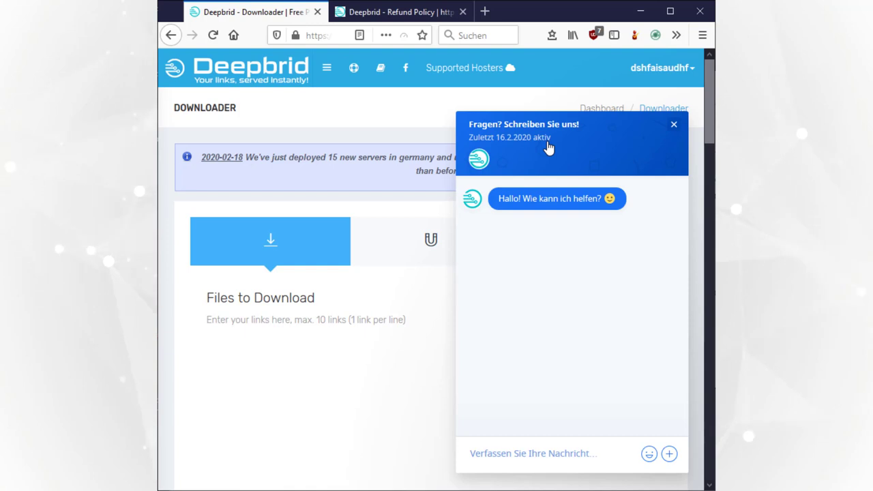
# From the Refund Policy tab, open the Tickets page with its two tickets, briefly checking the live chat and support-hours notice.
pyautogui.click(392, 12)
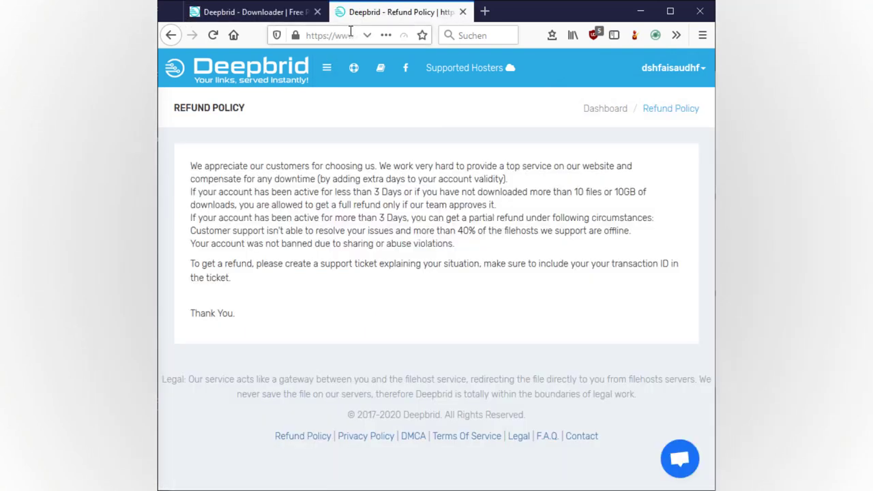
pyautogui.click(349, 67)
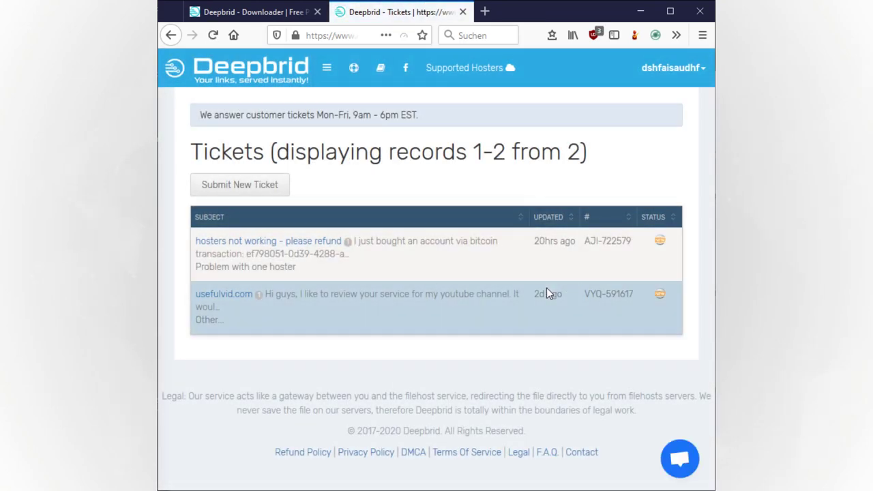
pyautogui.moveTo(553, 292)
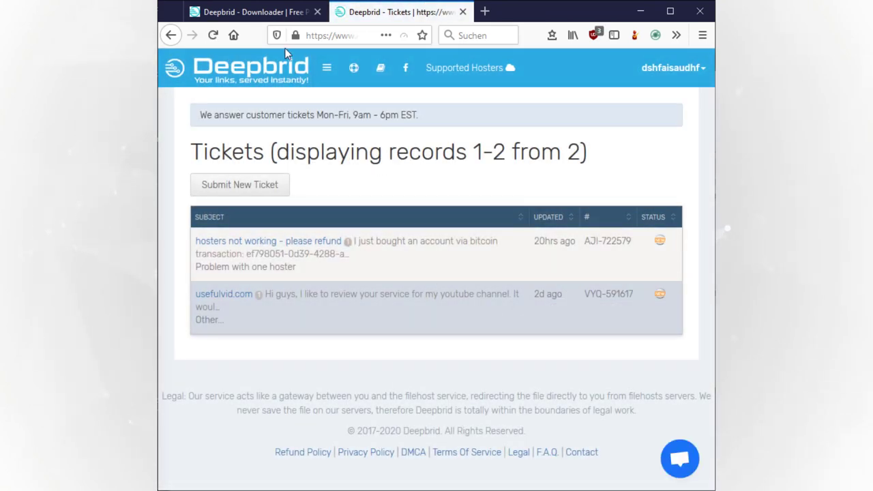
pyautogui.click(687, 476)
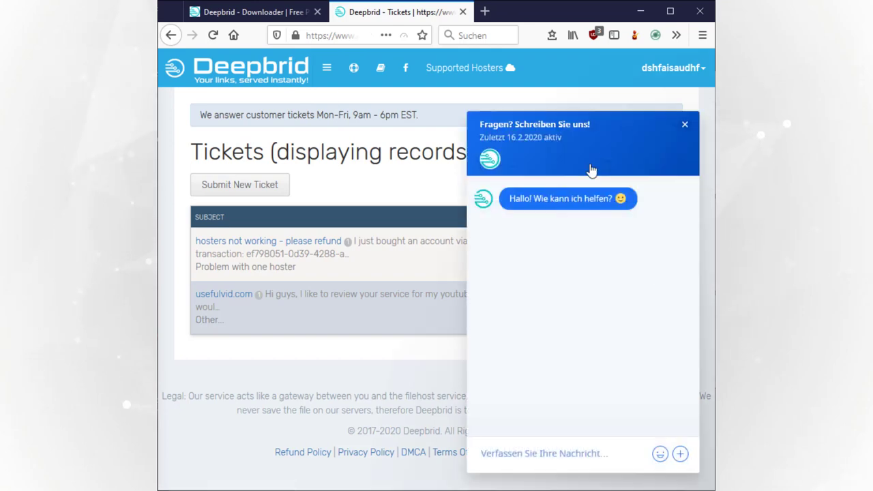
pyautogui.click(680, 138)
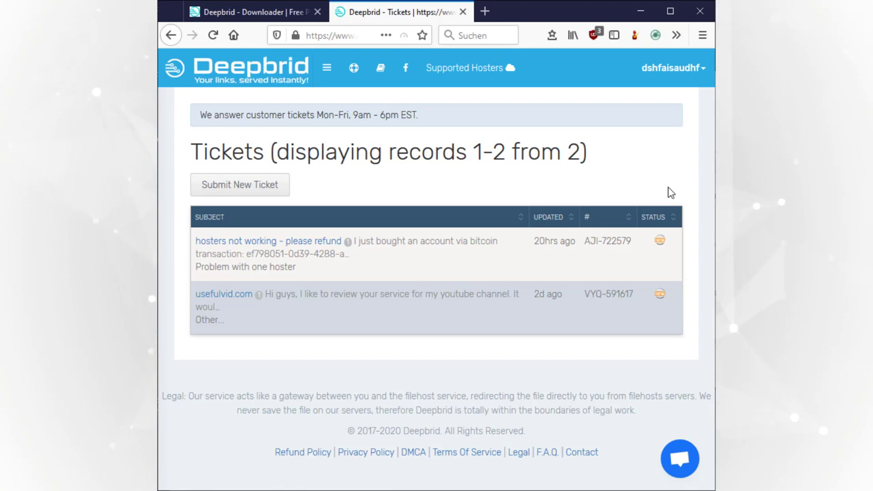
pyautogui.moveTo(197, 121); pyautogui.dragTo(464, 121)
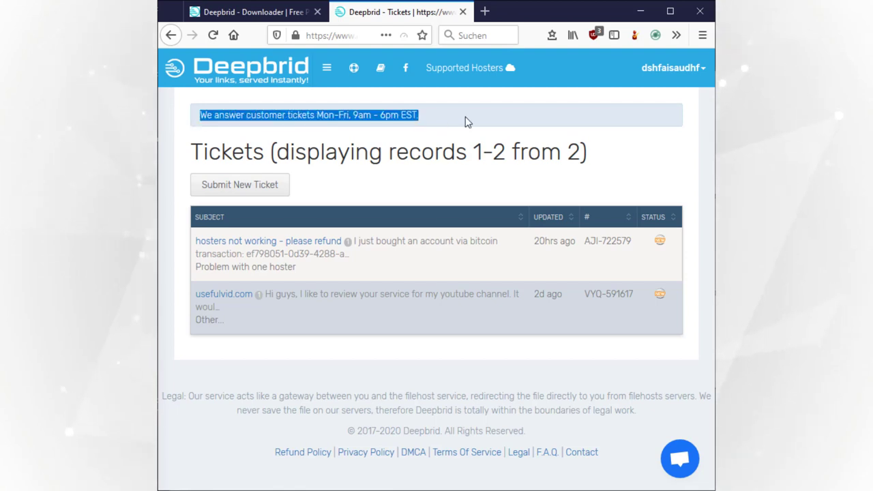
pyautogui.click(467, 121)
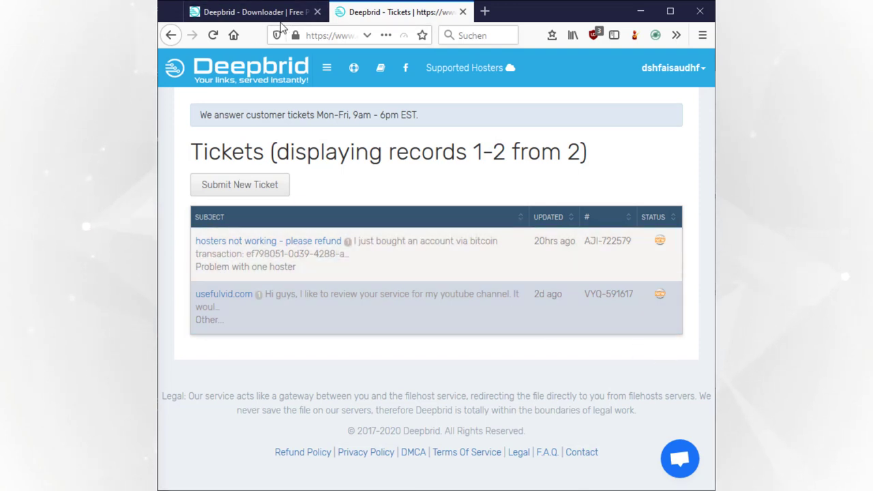
# Go back to the Refund Policy page and select 'more than 10 files' in its third line.
pyautogui.click(171, 35)
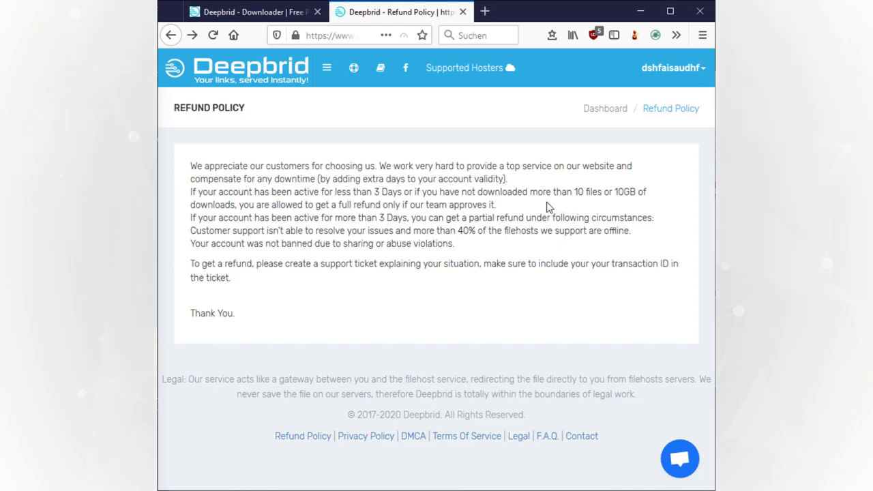
pyautogui.moveTo(565, 198); pyautogui.dragTo(595, 198)
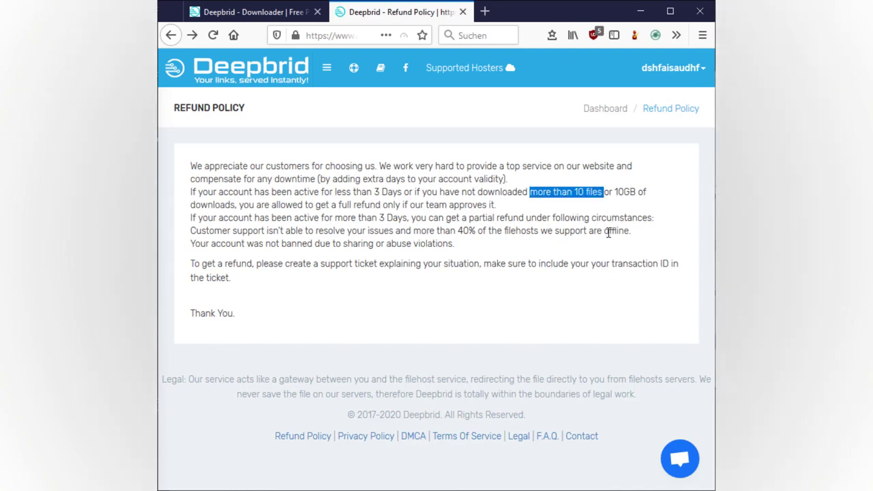